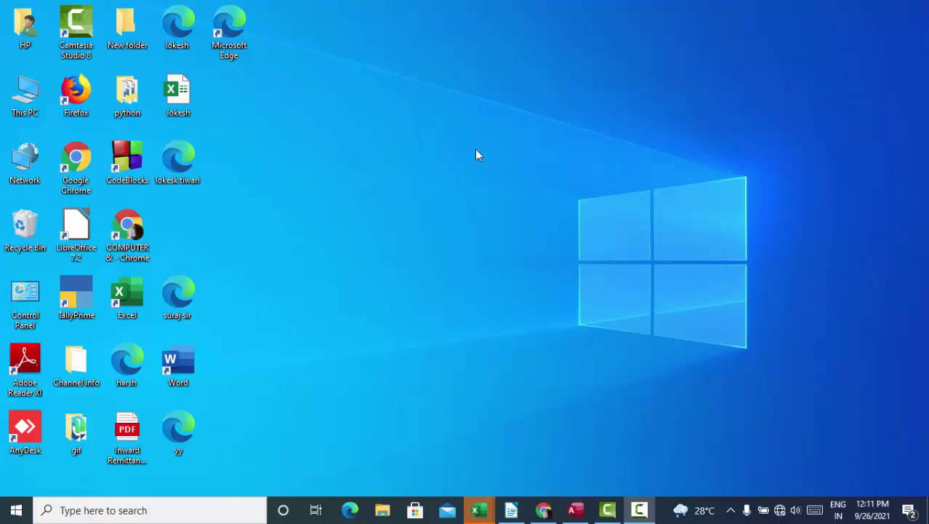
Step: Refresh the desktop, then create a new blank Access database, Database16, with Table1 open
right_click(379, 59)
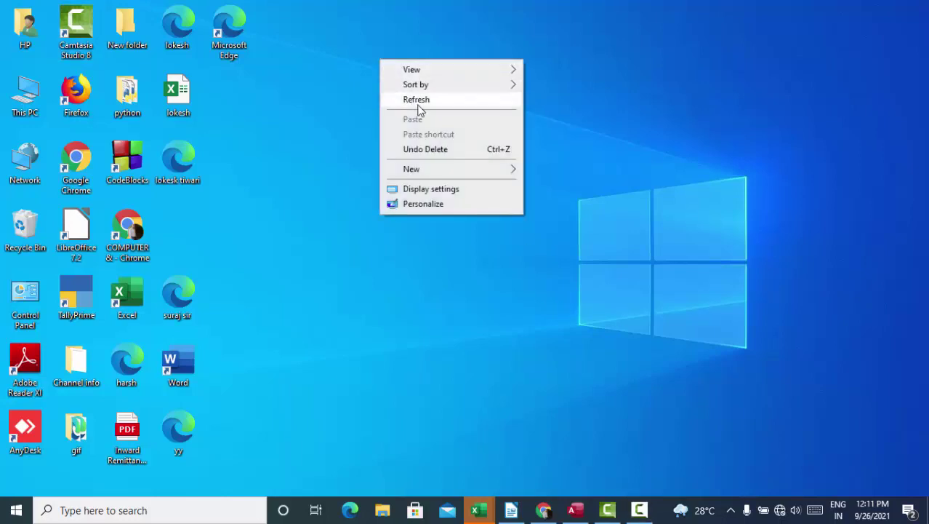
left_click(421, 102)
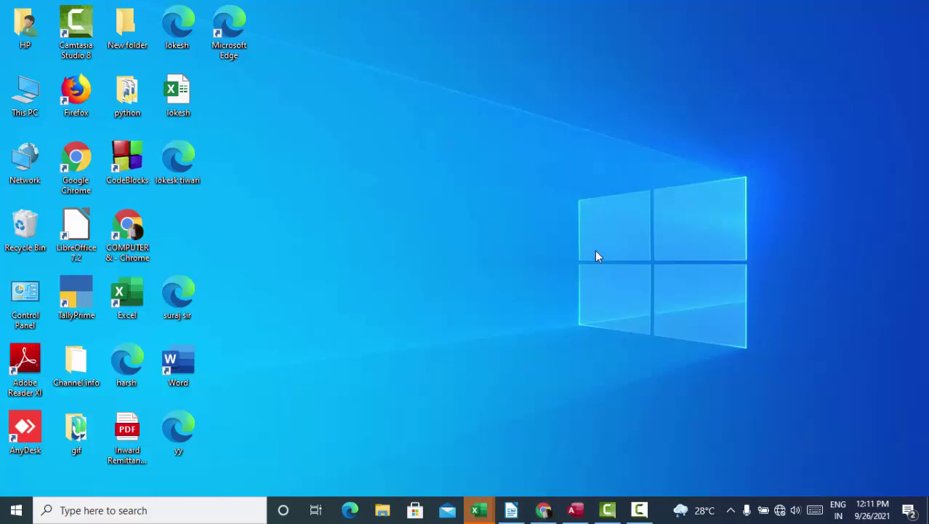
left_click(577, 508)
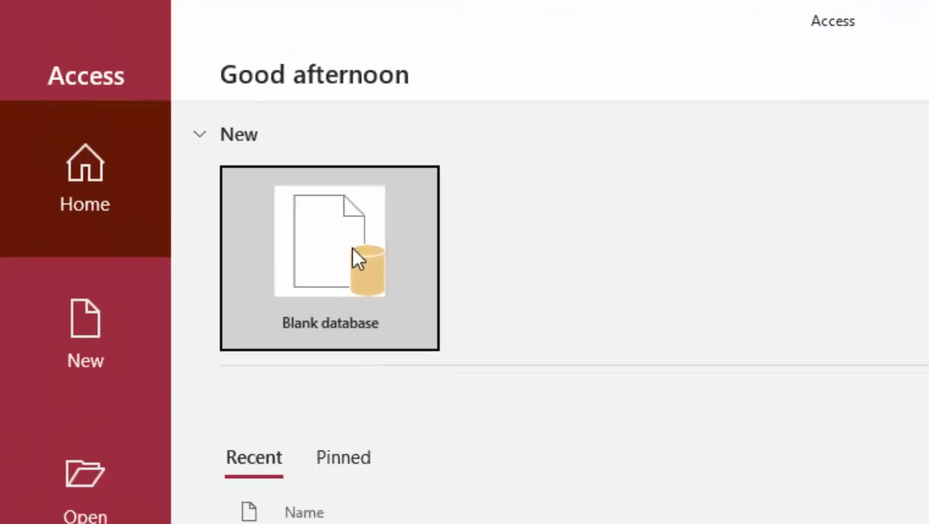
left_click(427, 279)
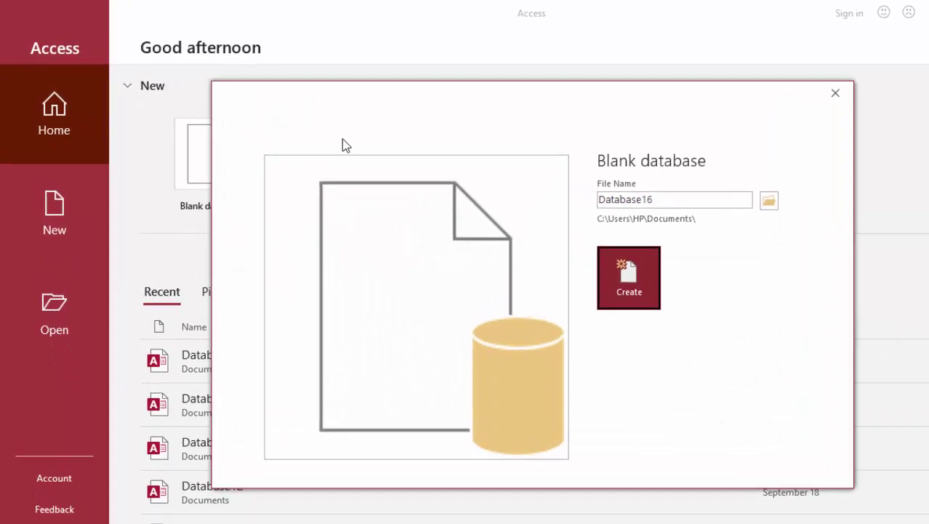
left_click(639, 280)
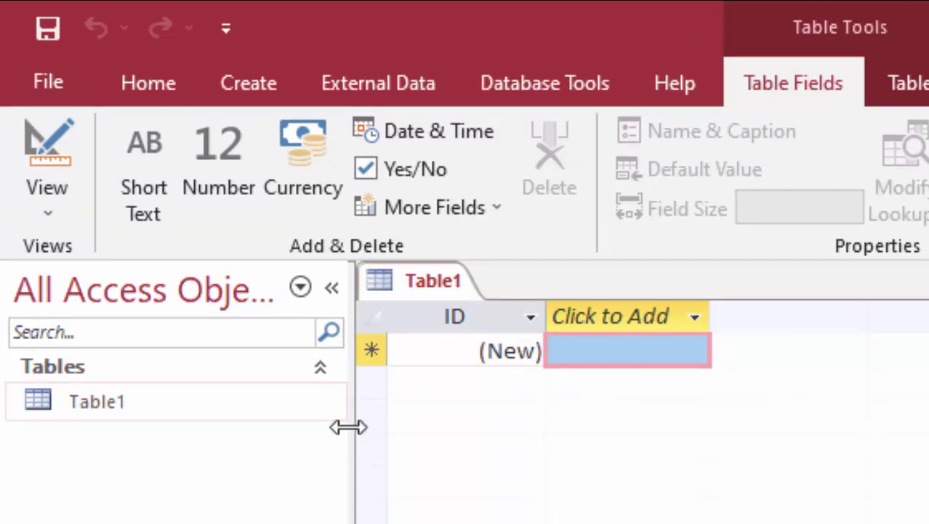
Step: Save the table as 'Discount' and open it in Design View
left_click(48, 146)
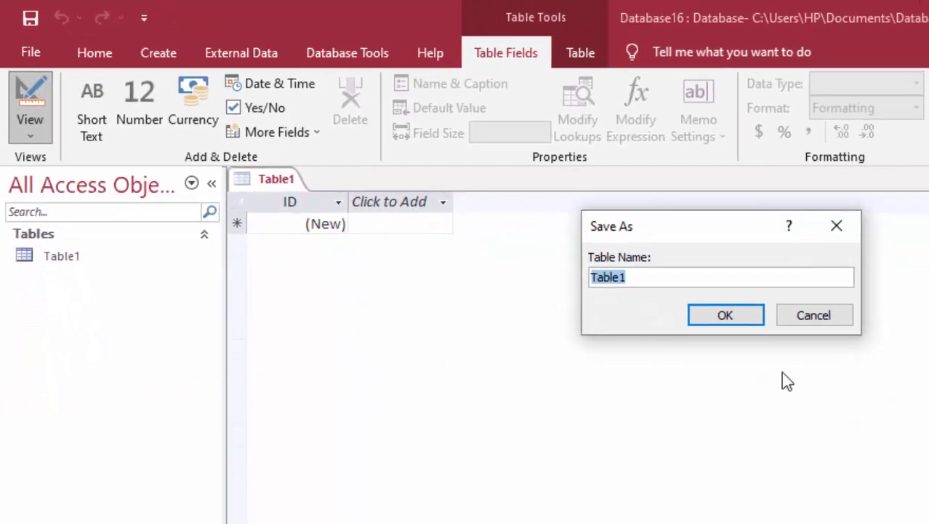
key("BackSpace")
type("D")
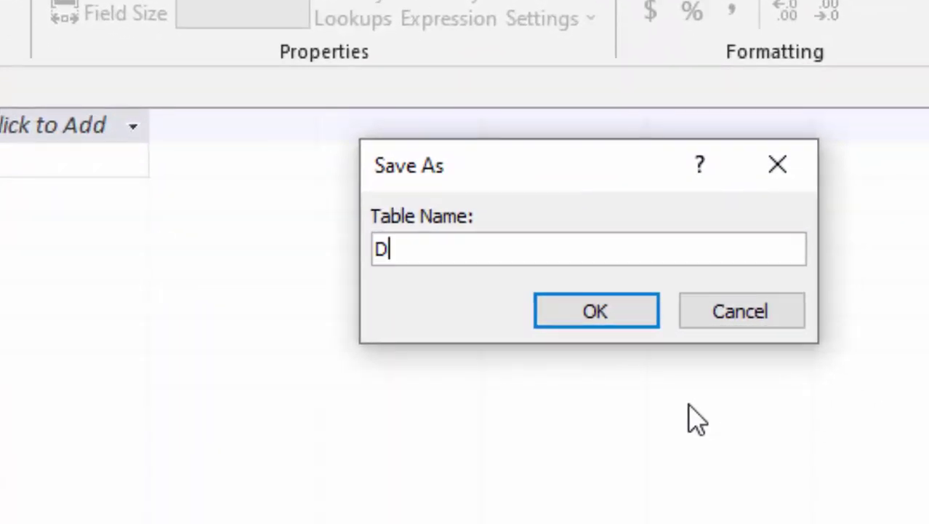
type("isc")
type("ount")
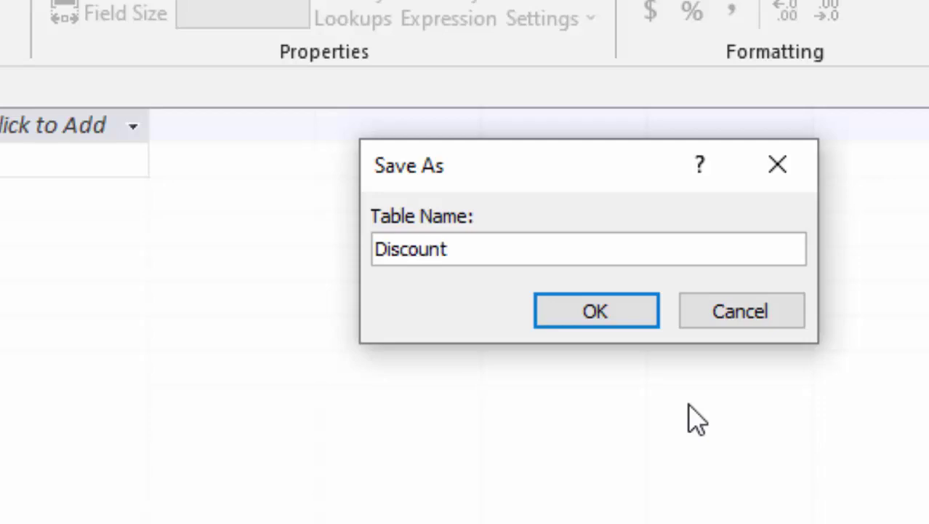
key("Return")
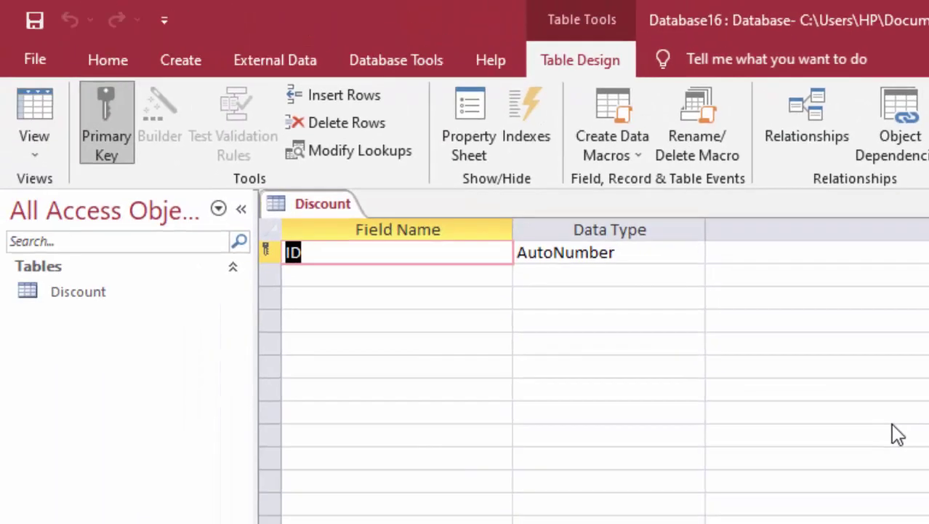
Step: Add a second field named Unit with the Number data type
key("Tab")
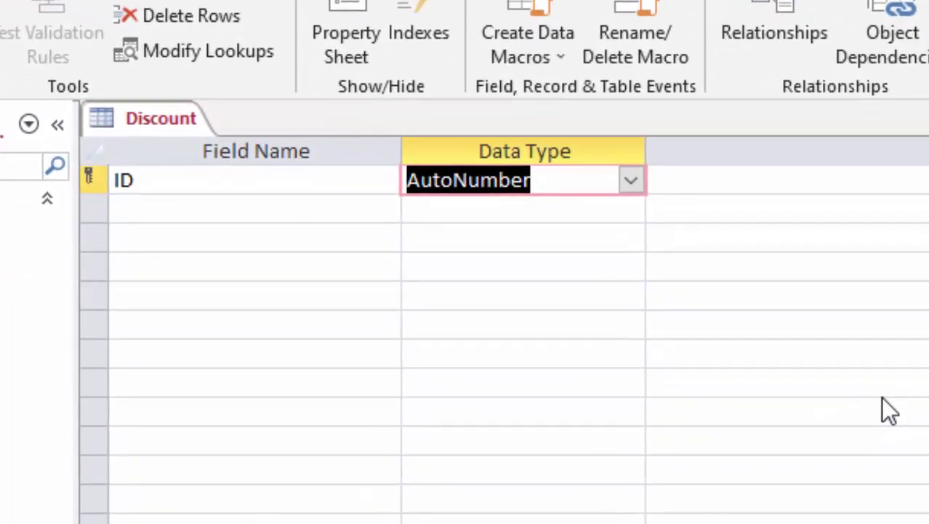
key("Tab")
key("Tab")
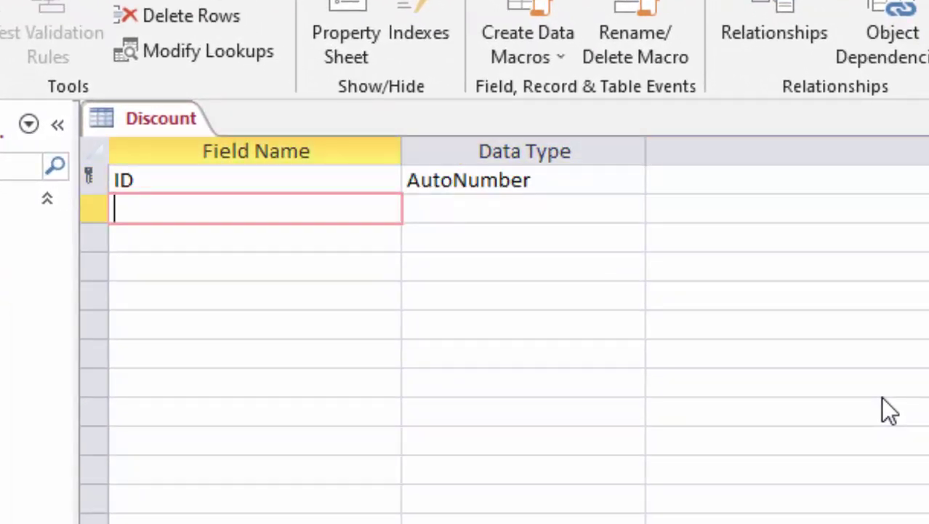
type("Un")
type("it")
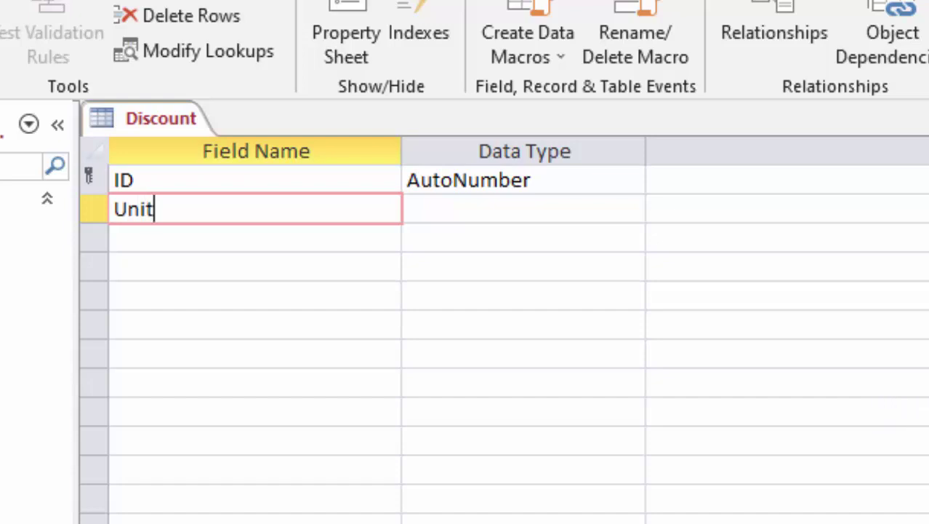
left_click(528, 213)
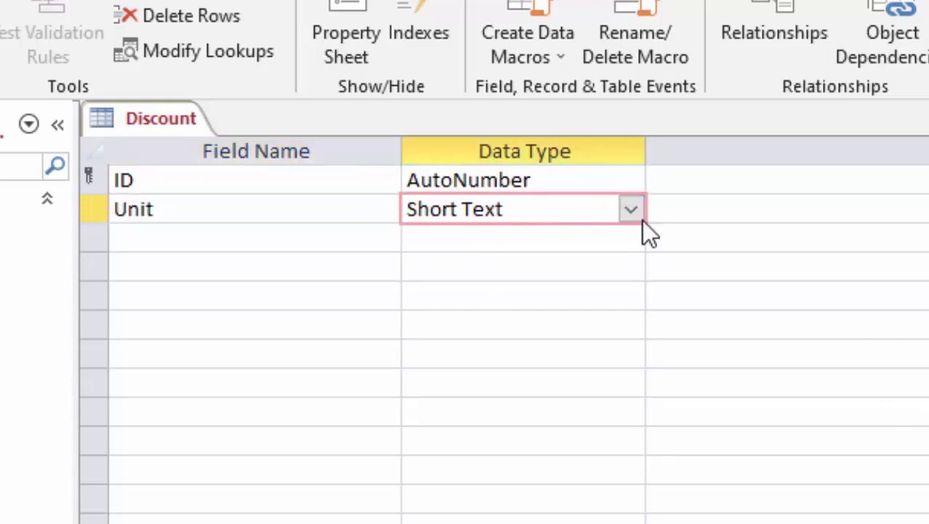
left_click(631, 209)
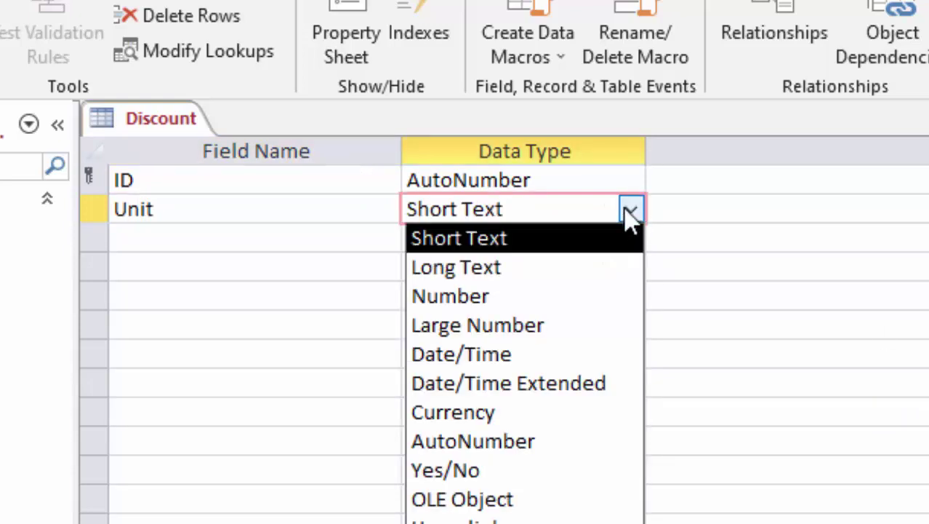
left_click(531, 294)
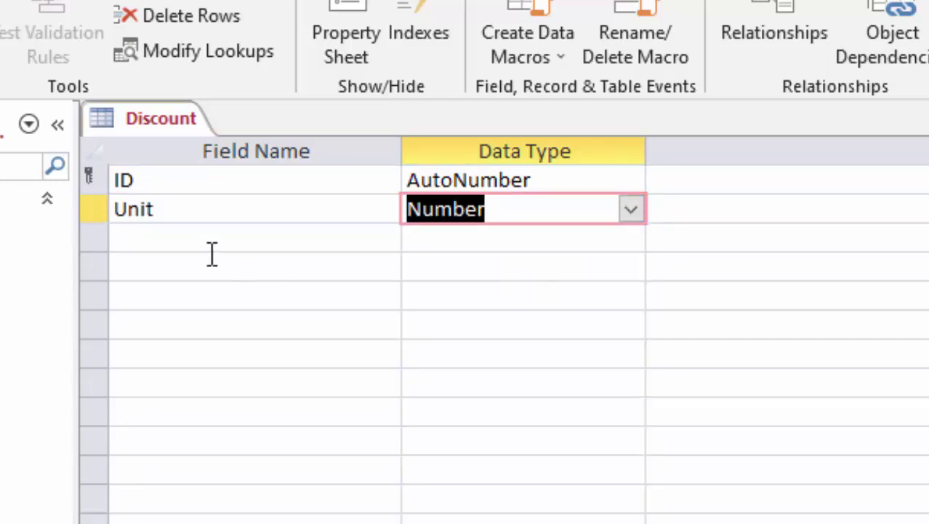
left_click(208, 231)
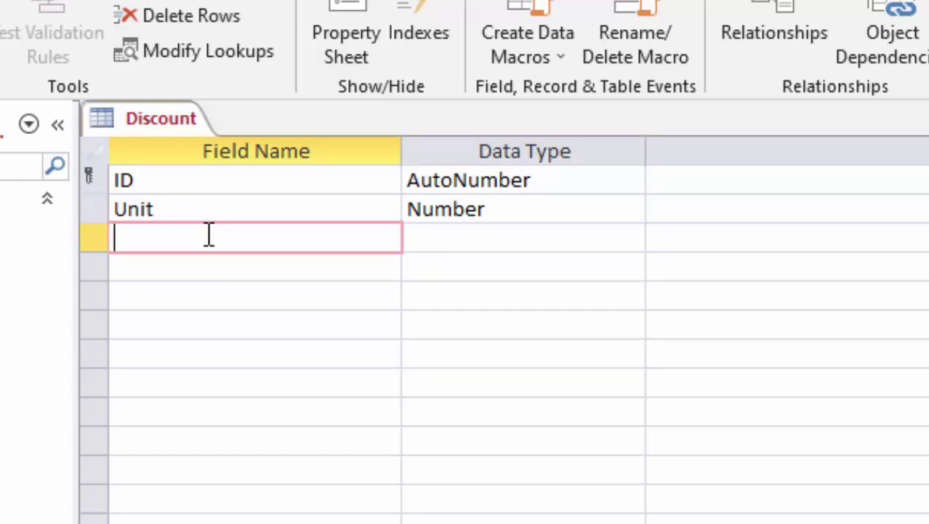
Step: Add a third field named Discount with the Calculated data type, bringing up Expression Builder
type("Di")
type("scou")
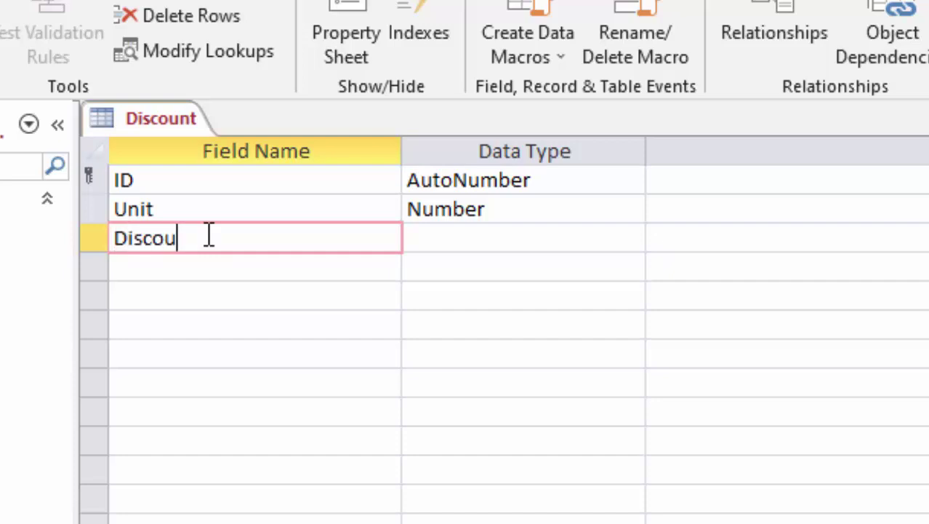
type("nt")
left_click(451, 240)
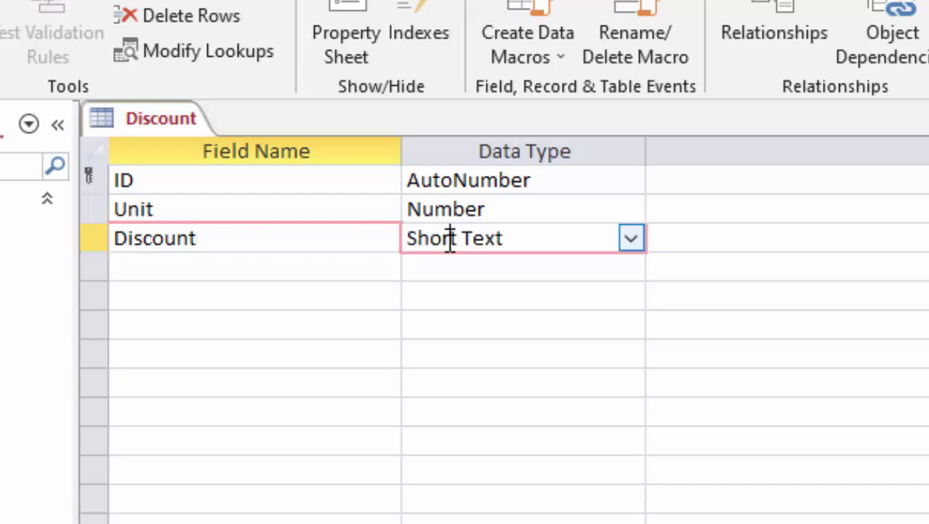
left_click(631, 238)
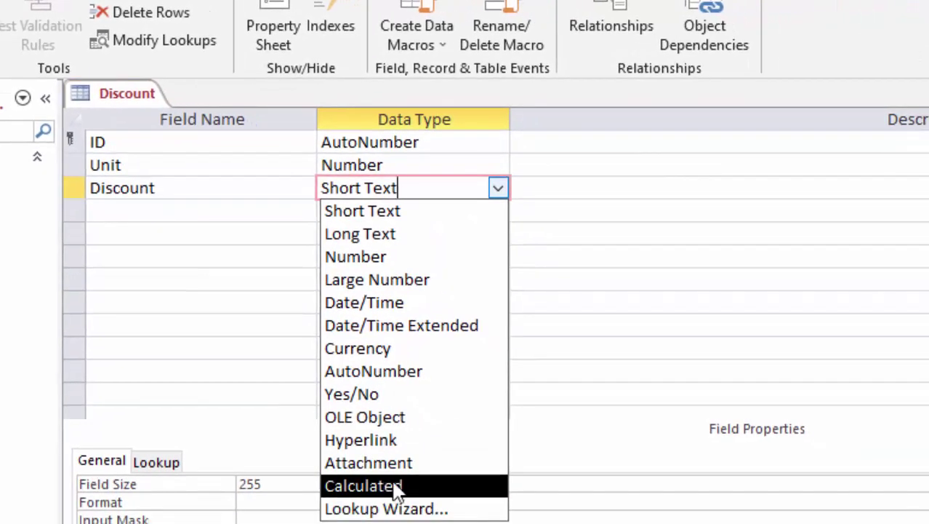
left_click(436, 520)
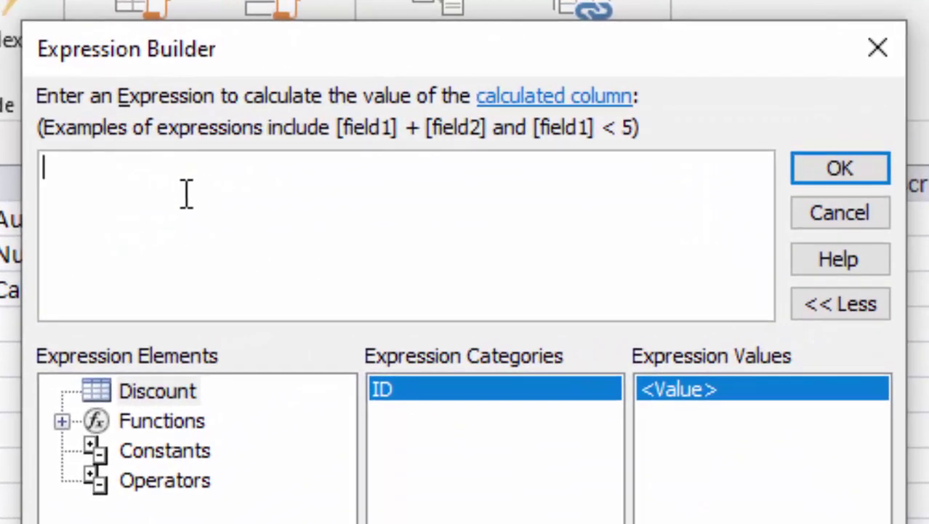
Step: Write IIf([Unit]<=5,"Zero Discount"," Five %") in Expression Builder, correcting the misspelled Zero
left_click_drag(342, 58, 629, 31)
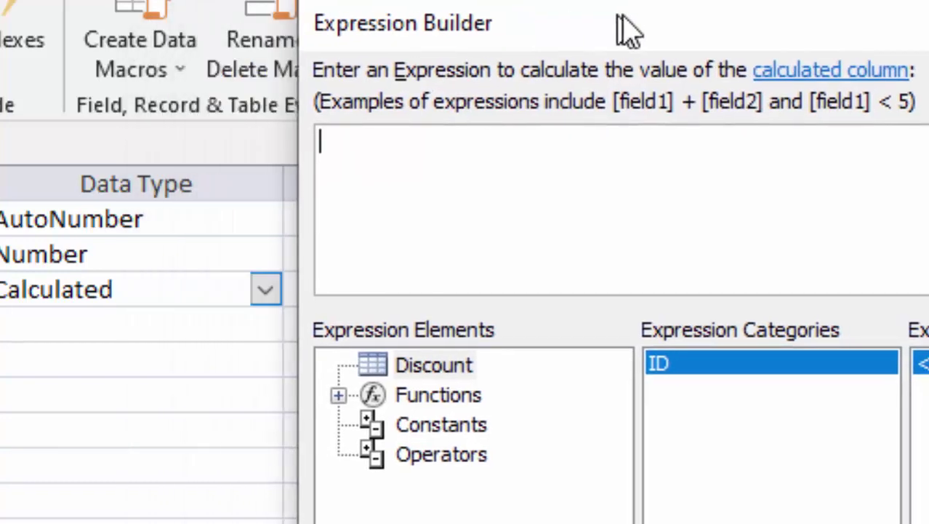
type("ii")
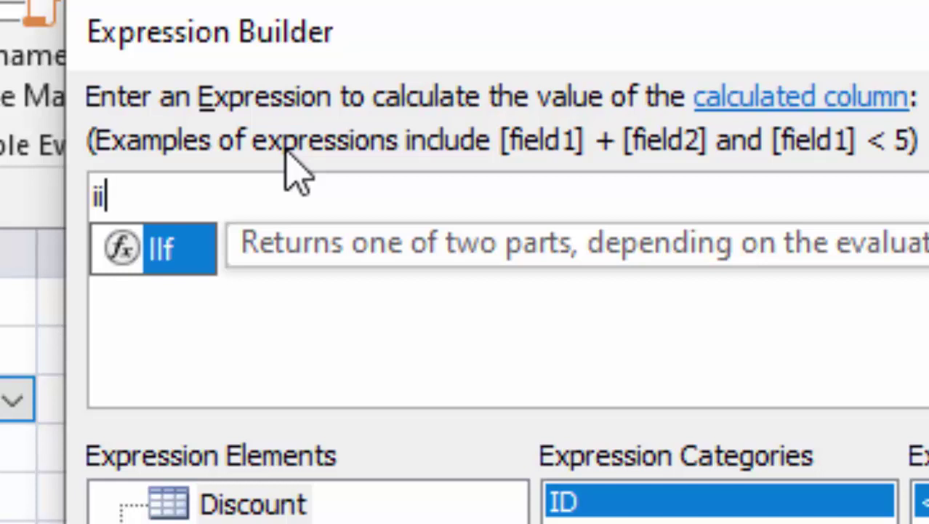
key("Tab")
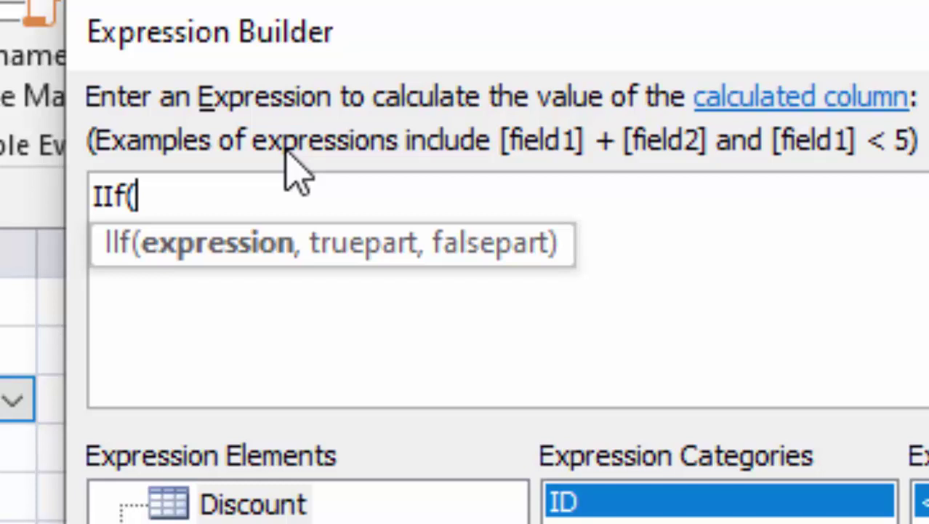
type("[")
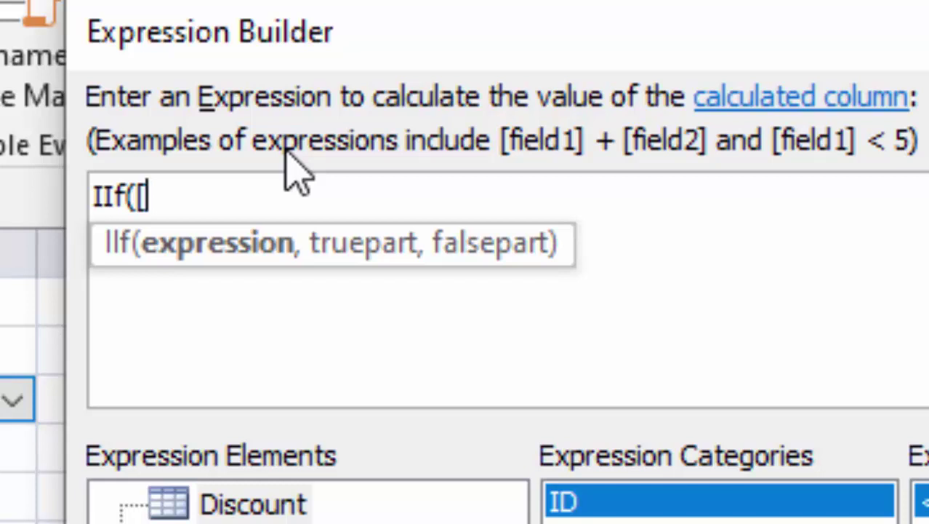
type("Unit")
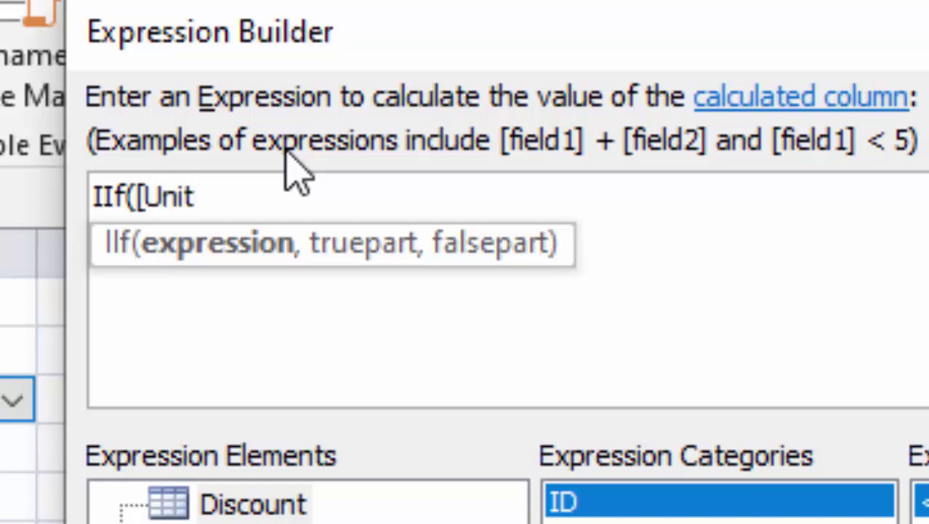
type("]")
type(" <=")
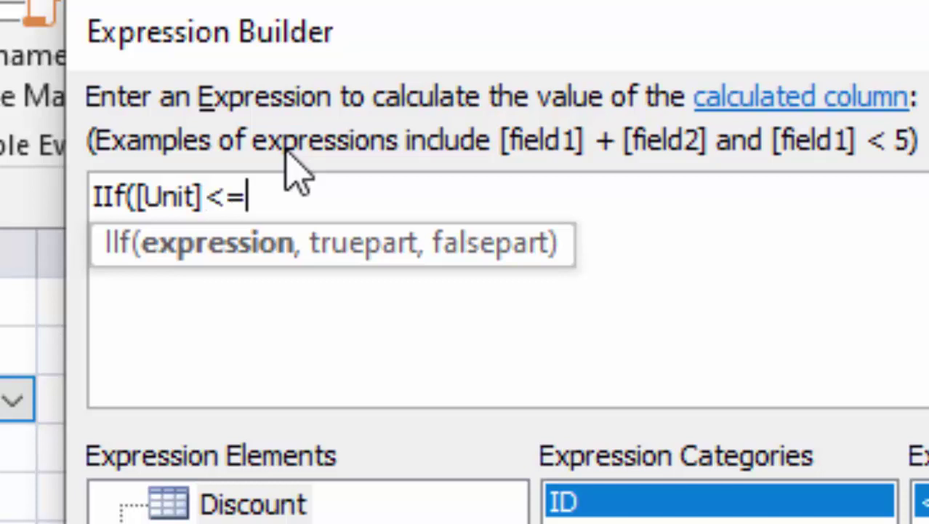
type("5")
type(",")
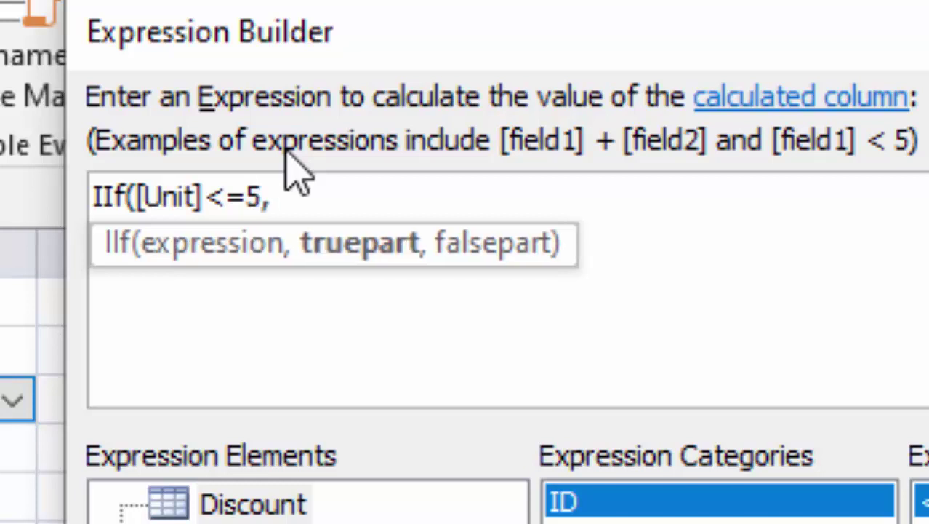
type("\"")
type("Zer")
type("o ")
type("D")
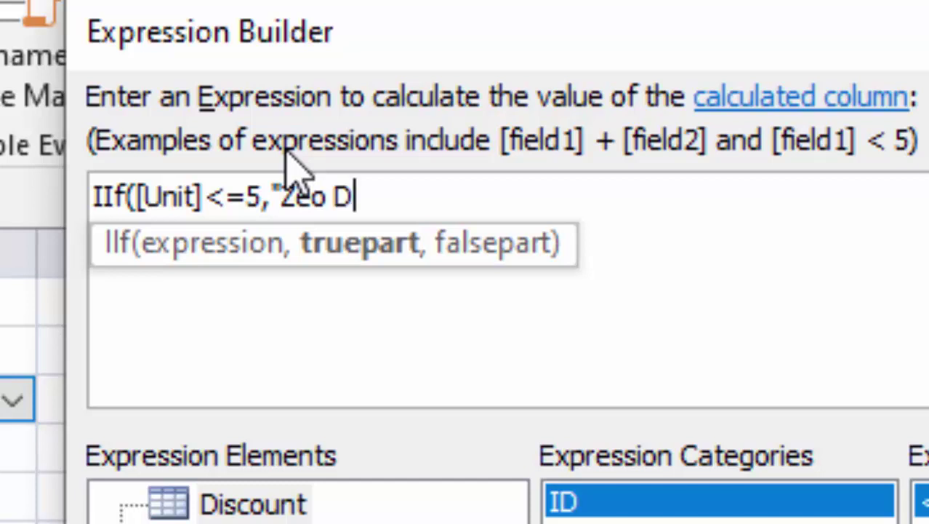
type("isco")
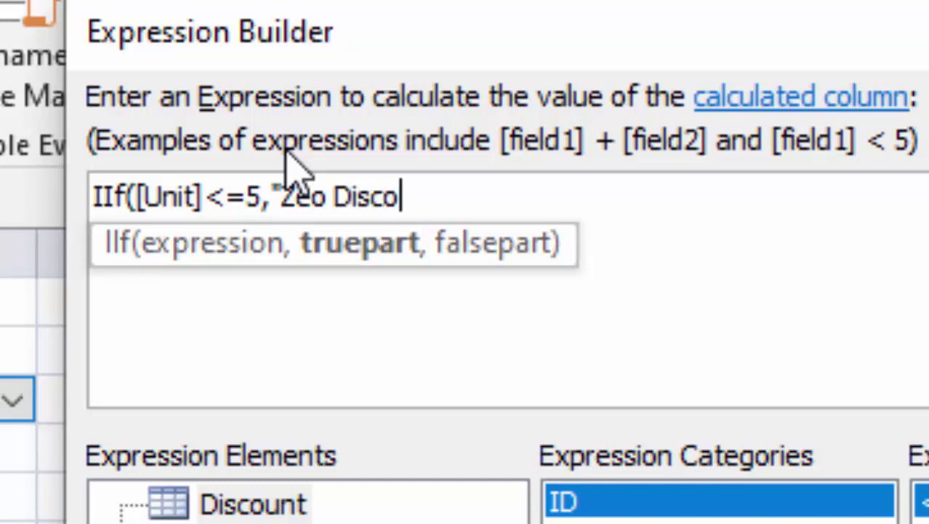
type("un t")
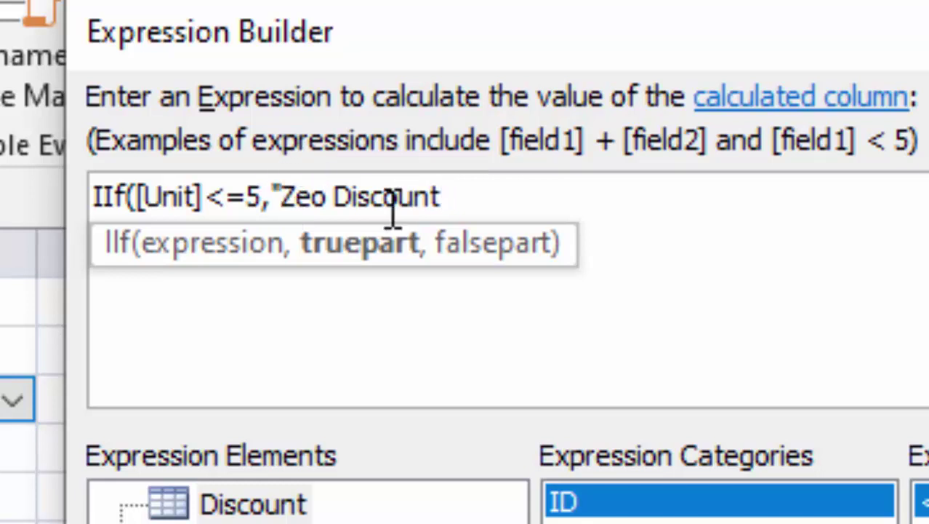
left_click(308, 195)
type("r")
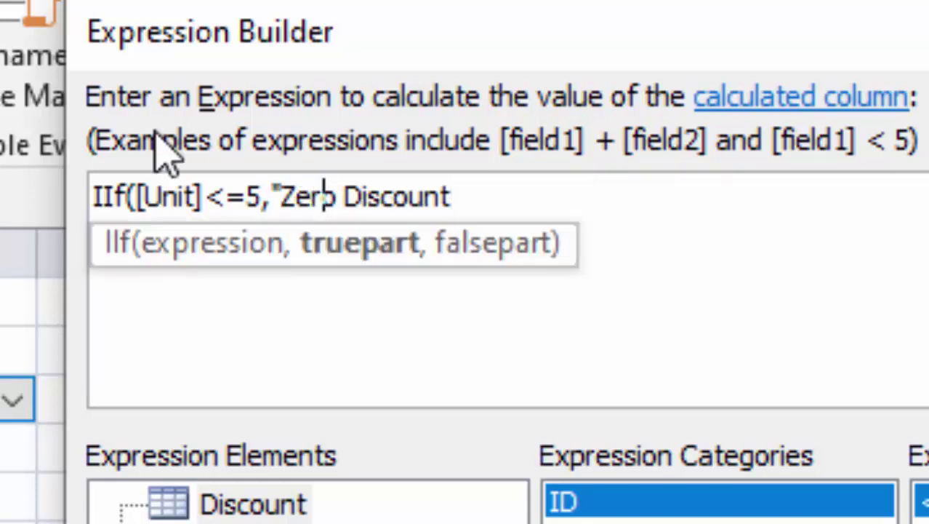
left_click(557, 183)
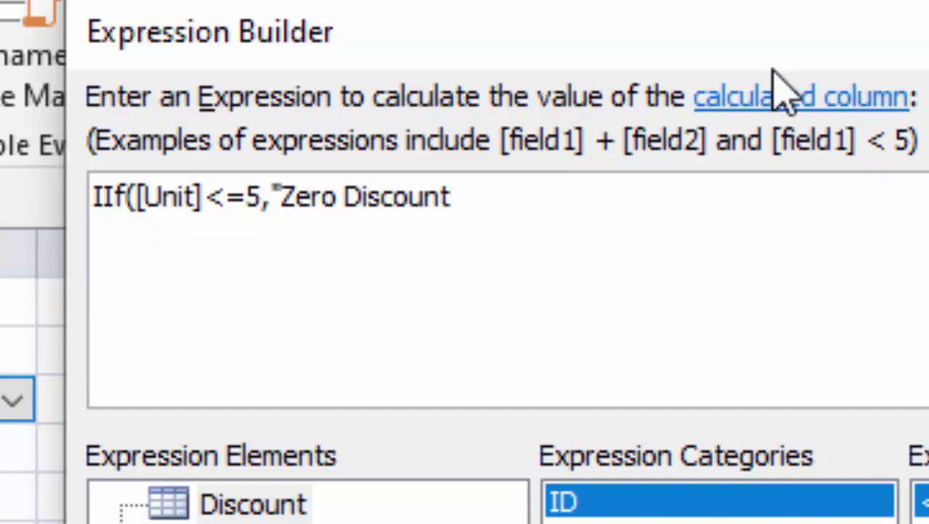
type("\",")
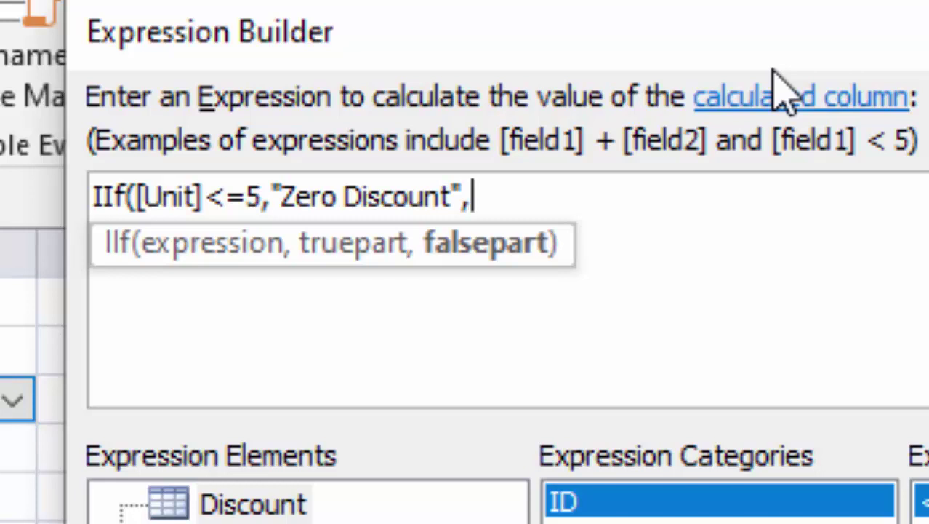
type("\"")
type(" Fiv")
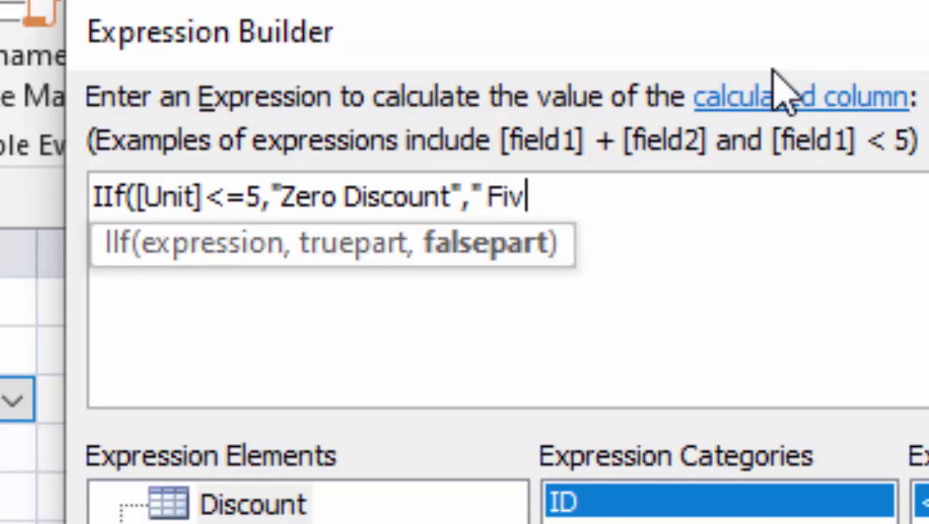
type("e ")
type("%")
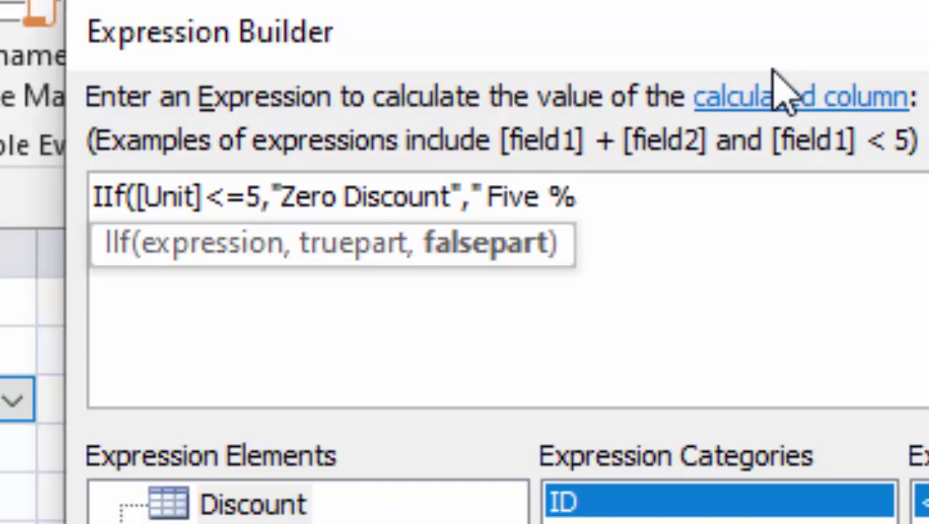
type("\")")
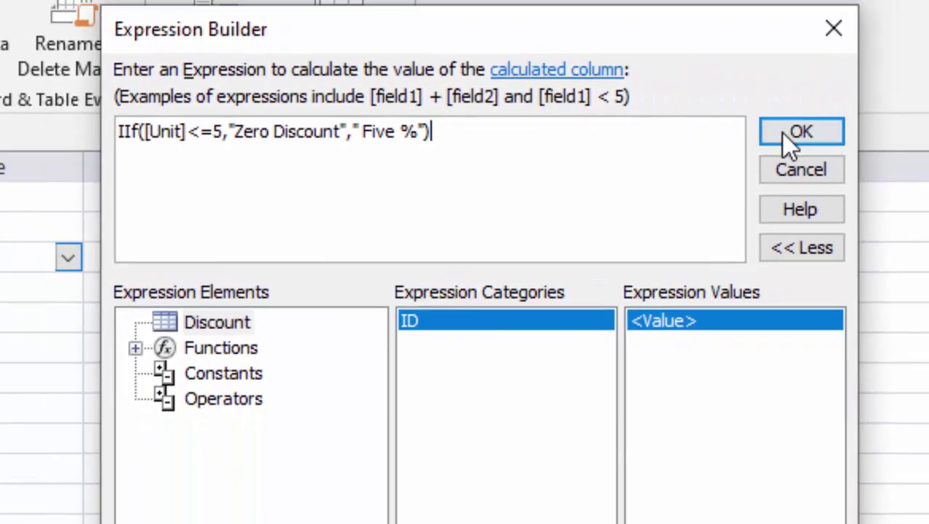
Step: Accept the expression, save the design, and view the table in Datasheet View
left_click(738, 123)
left_click(29, 134)
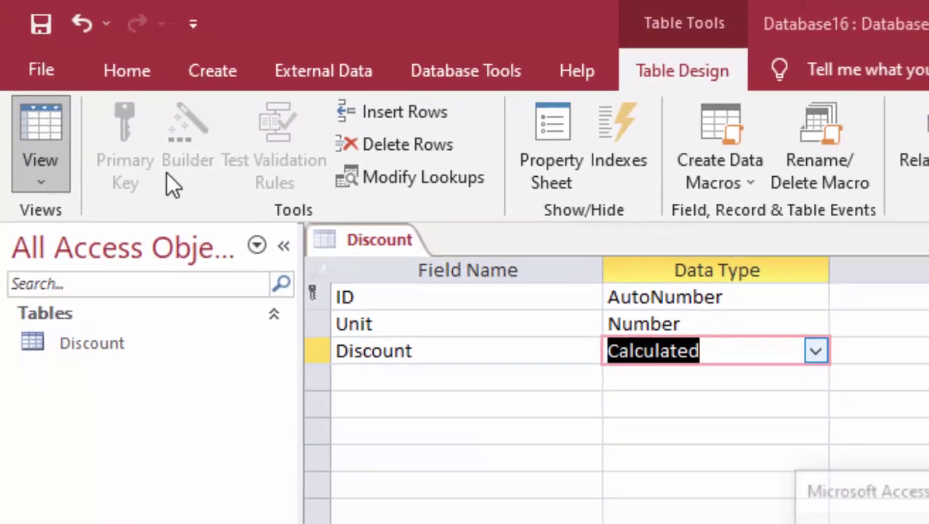
left_click(745, 501)
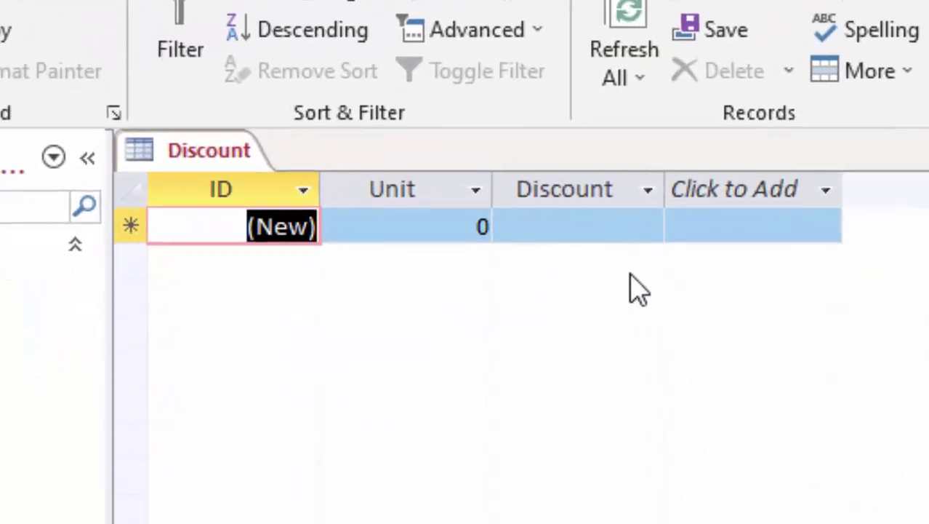
left_click_drag(514, 198, 525, 210)
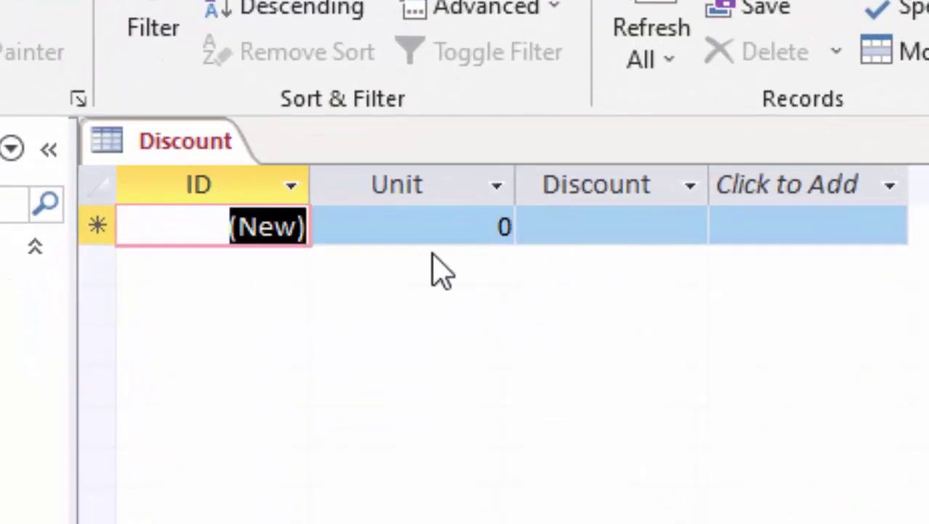
Step: Enter the first two records with Unit values 1 and 2
left_click_drag(473, 229, 720, 236)
key("BackSpace")
left_click(706, 235)
type("Zero Discount")
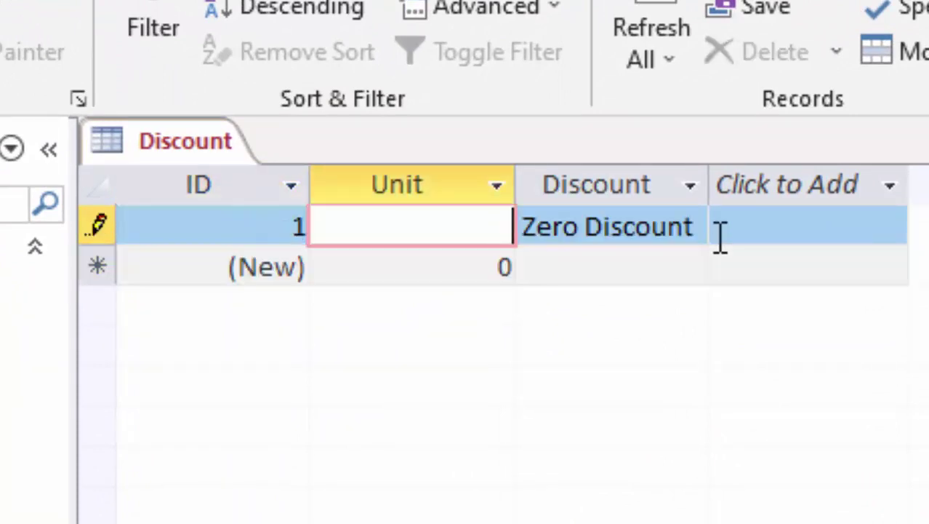
type("1")
key("Tab")
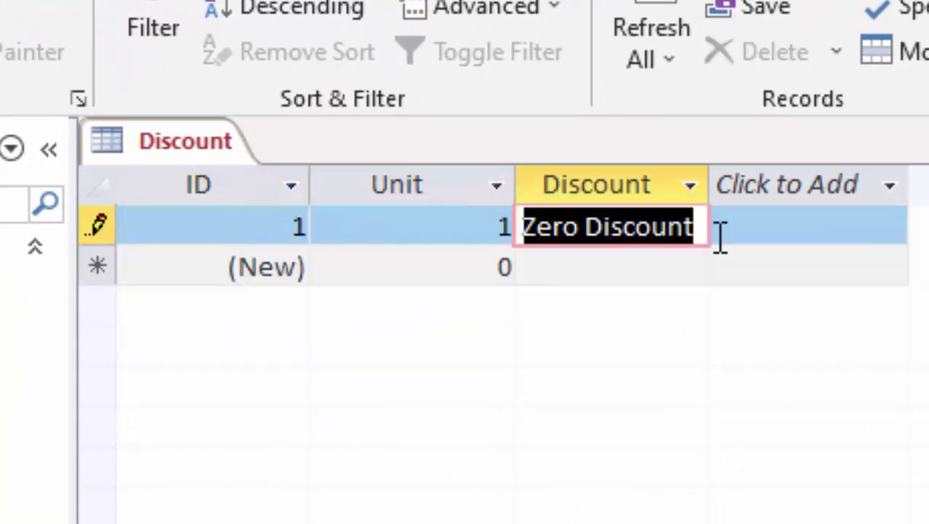
left_click(724, 191)
key("Escape")
left_click(506, 266)
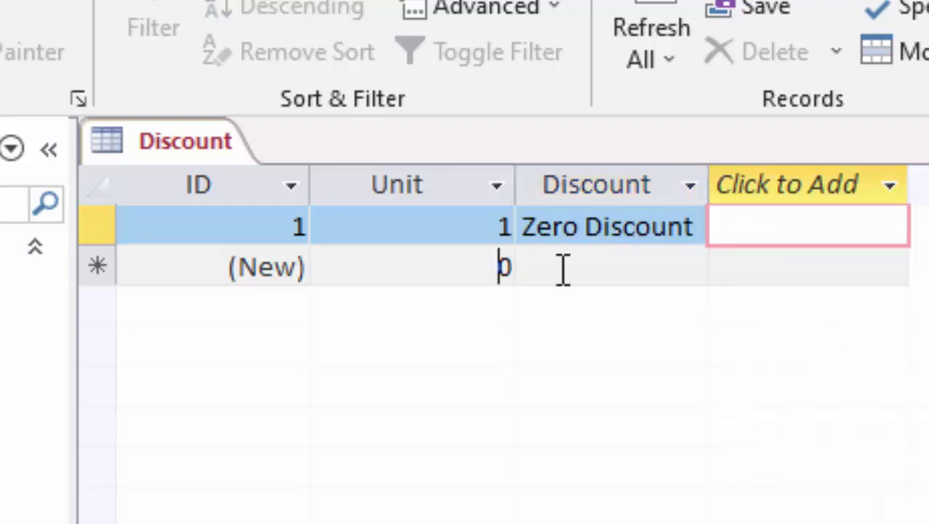
key("BackSpace")
type("2")
key("Tab")
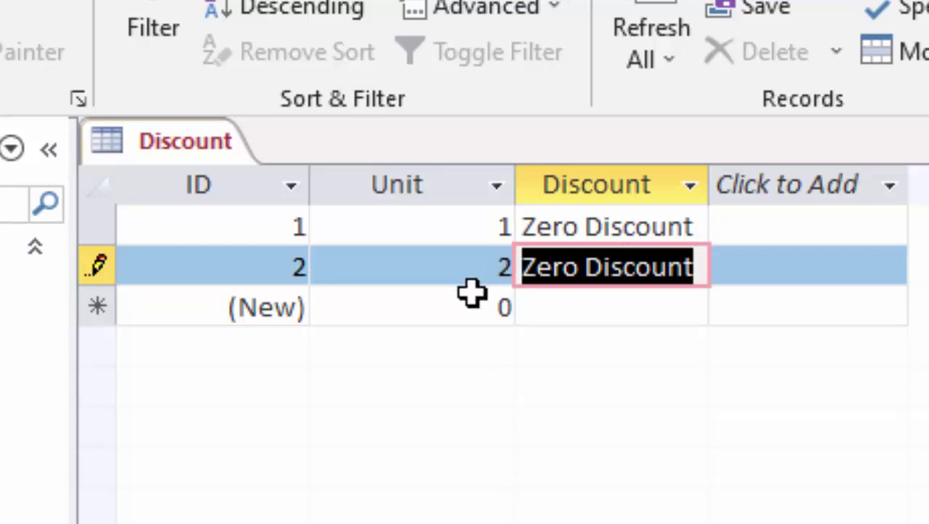
Step: Enter records with Unit values 5 and 10, showing Zero Discount and Five %
left_click(490, 312)
type("5")
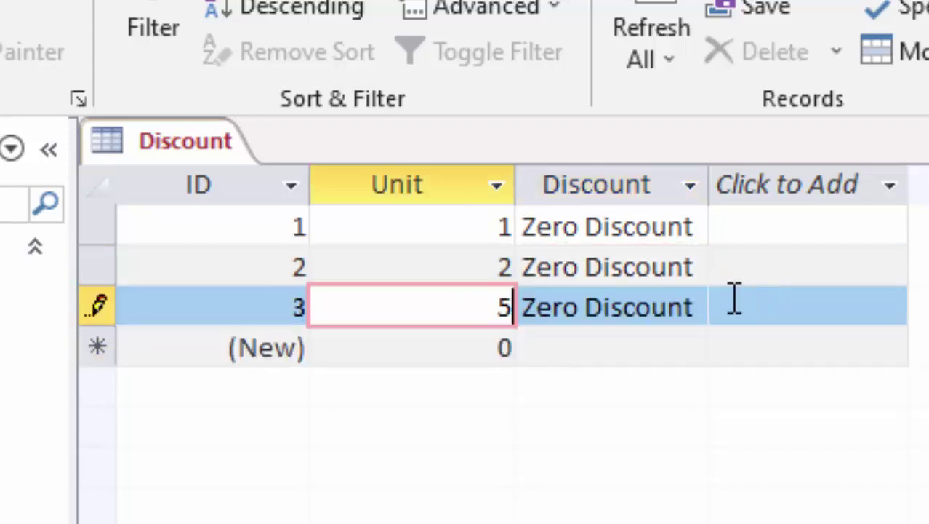
key("Tab")
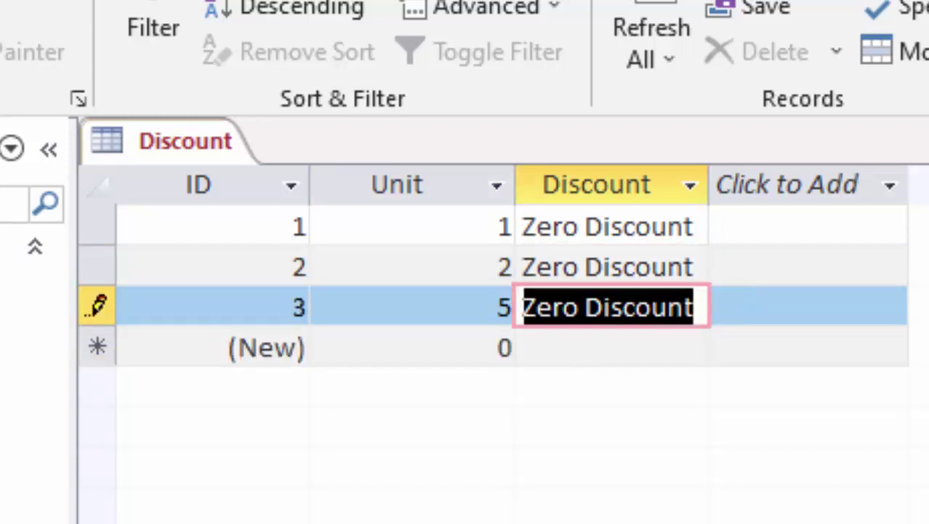
key("Delete")
key("Tab")
key("Delete")
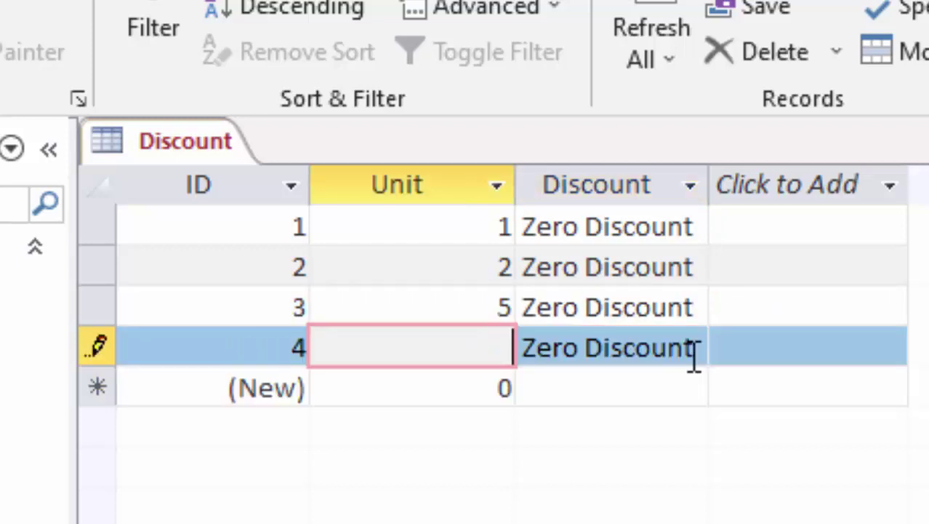
type("10")
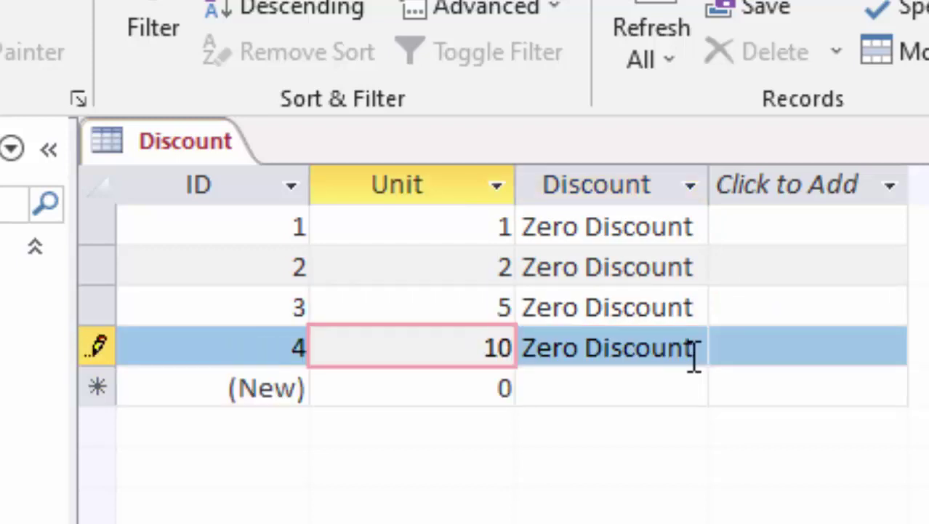
key("Tab")
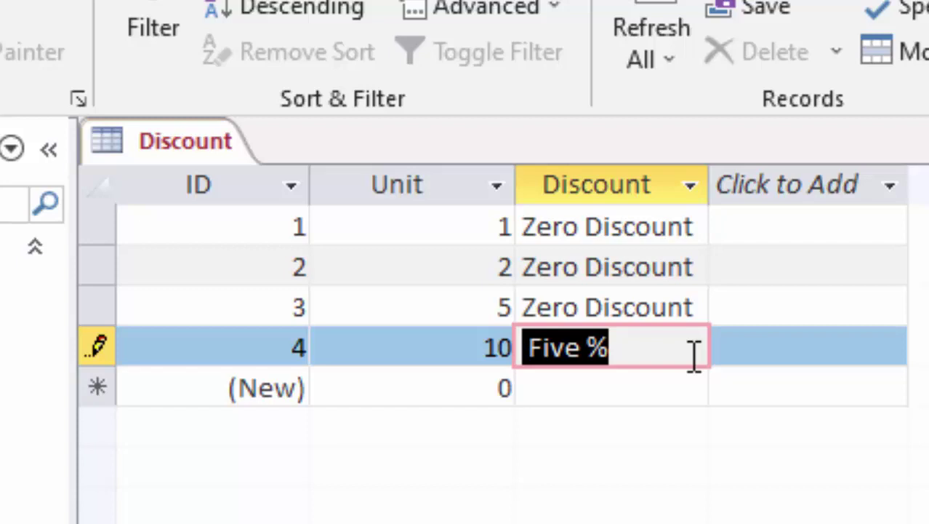